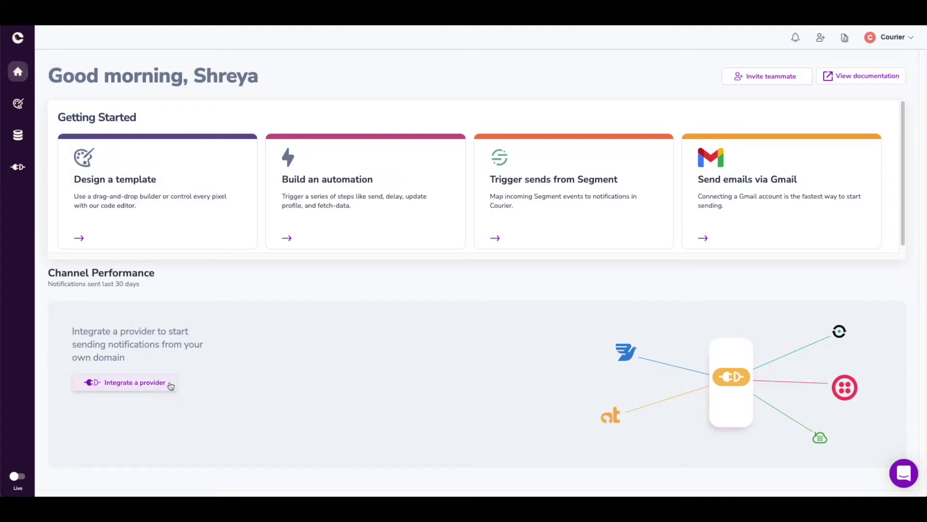
- Browse the integrations catalog, trying the Email, In-app, Push, SMS and Chat channel filters
click(19, 170)
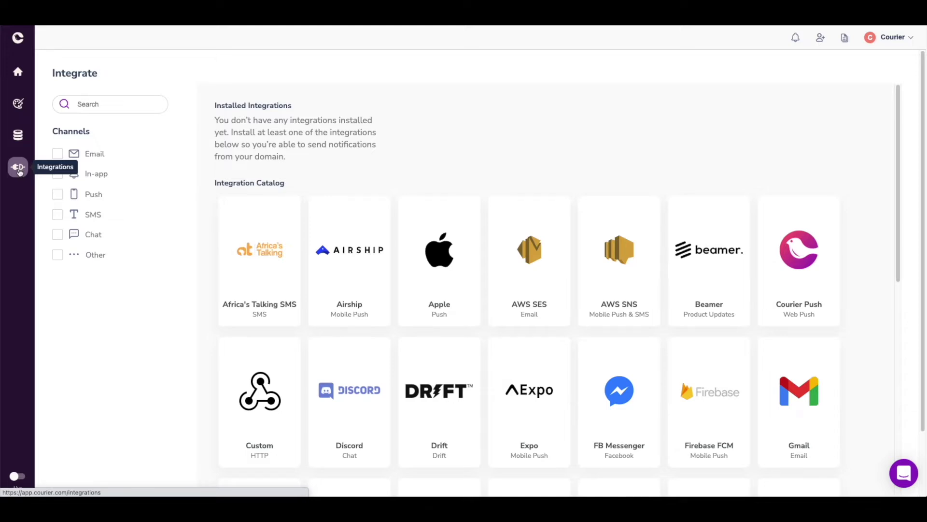
click(57, 155)
click(57, 174)
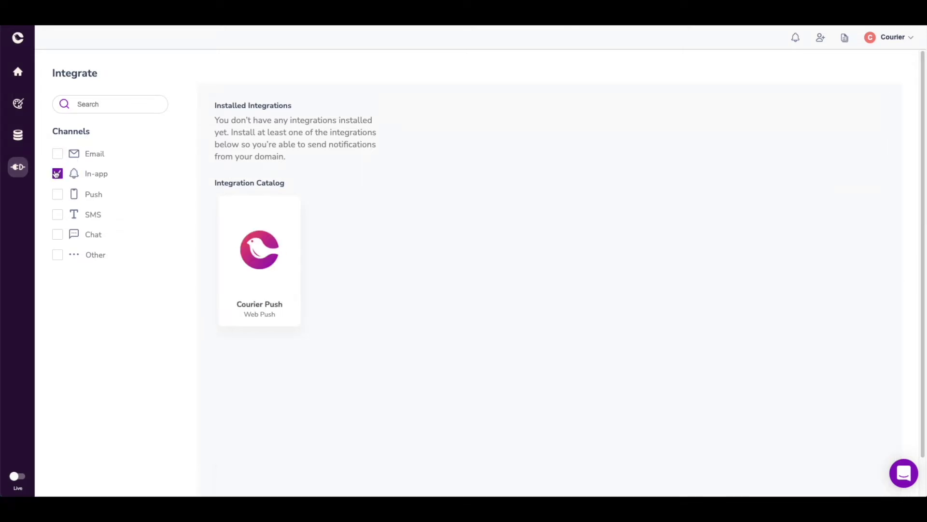
click(58, 195)
click(57, 214)
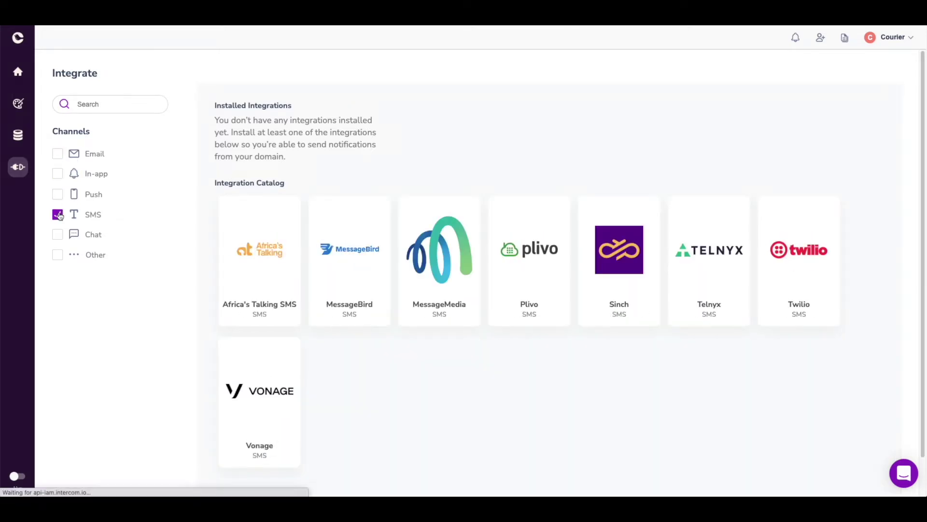
click(57, 214)
click(57, 234)
click(58, 234)
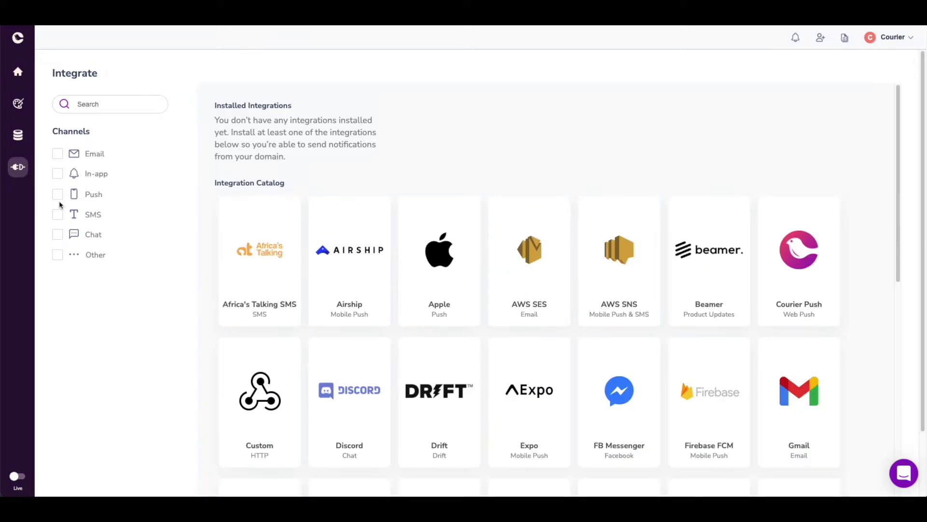
- Filter to In-app integrations and bring up the Courier Push provider setup
click(58, 174)
click(253, 260)
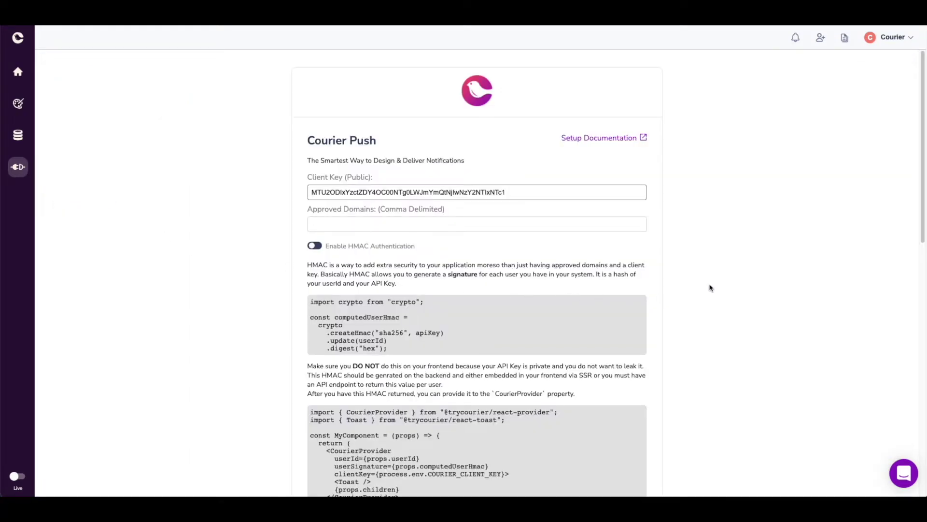
scroll(710, 290, down, 1)
scroll(710, 290, down, 3)
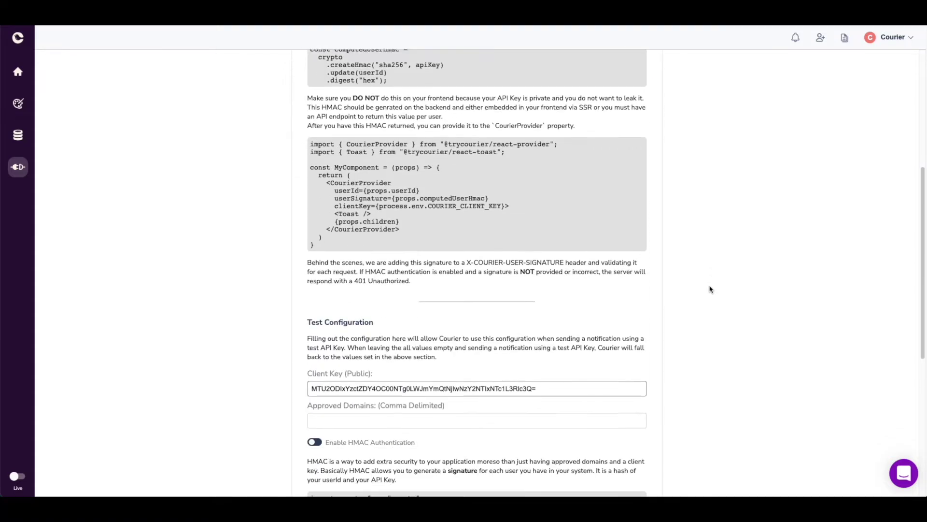
scroll(710, 289, down, 2)
scroll(710, 289, down, 2)
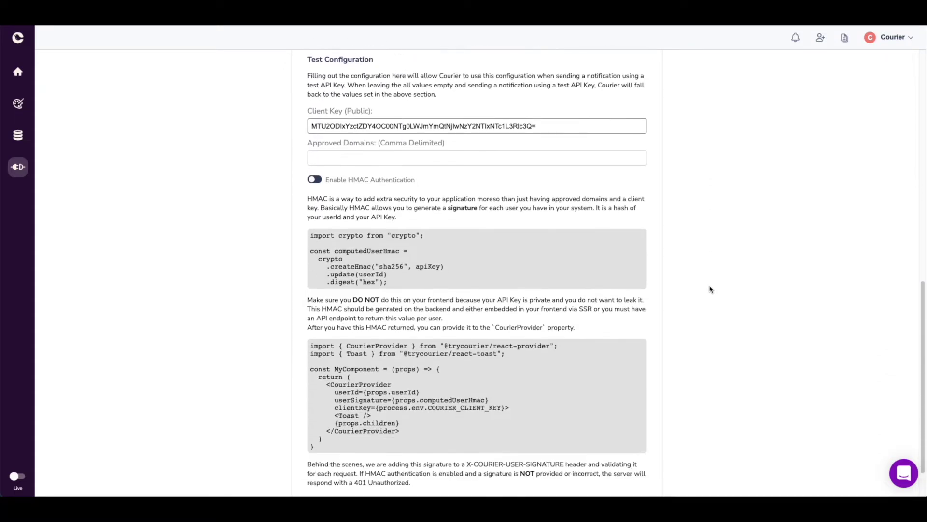
scroll(710, 290, down, 1)
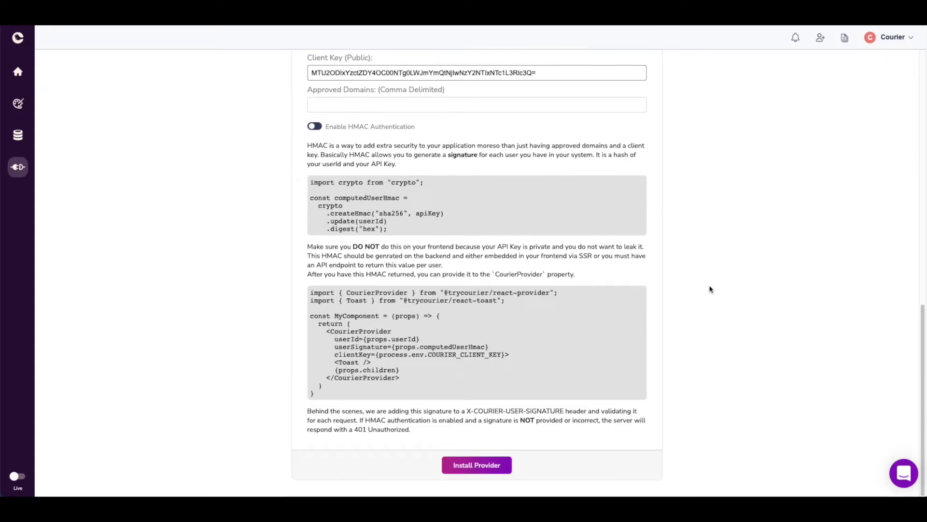
- Install Courier Push, then create a new notification in Designer with a Push channel
click(500, 467)
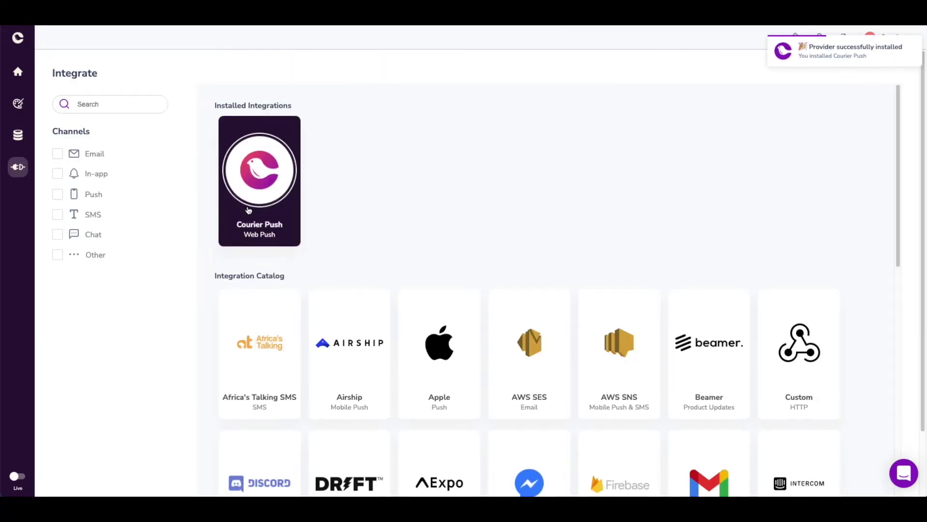
click(18, 71)
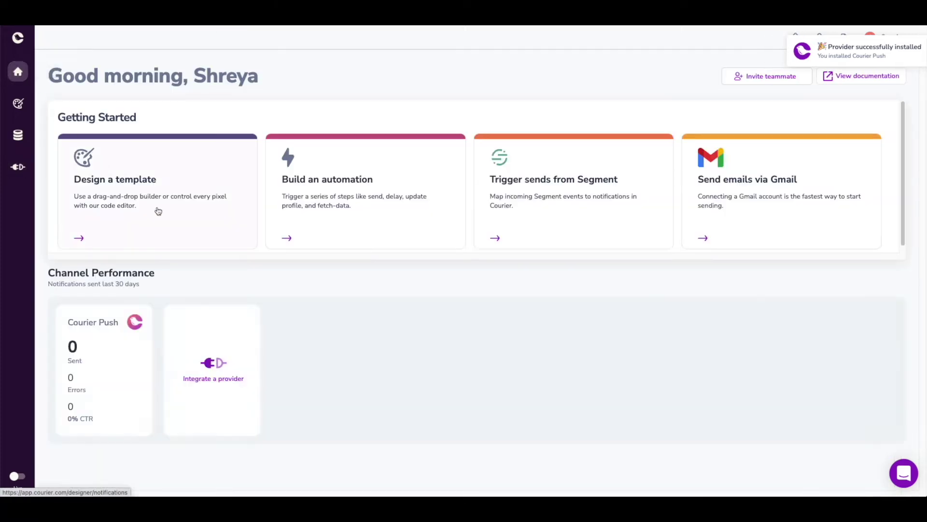
click(18, 103)
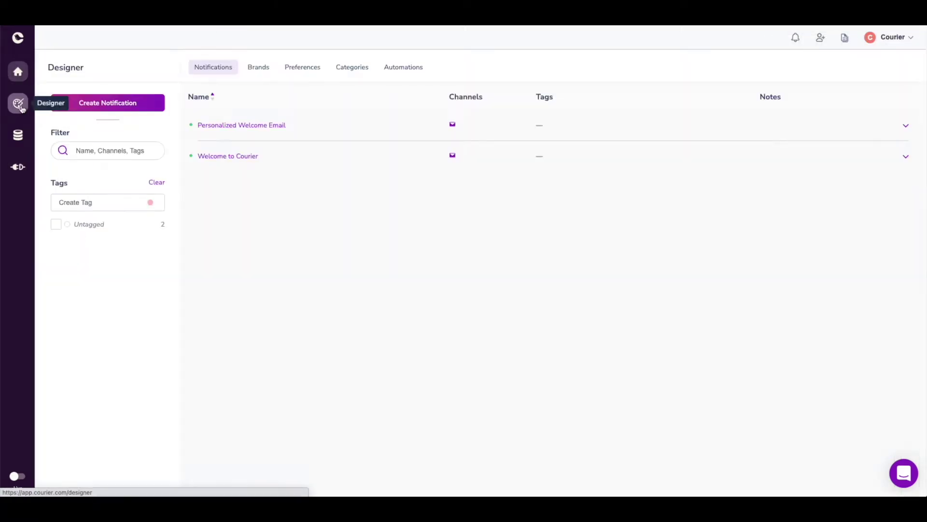
click(120, 107)
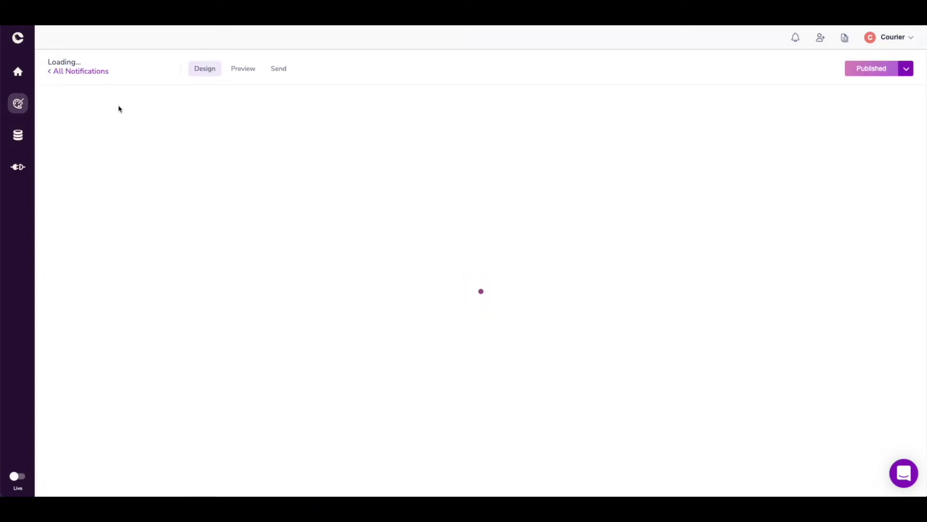
click(486, 205)
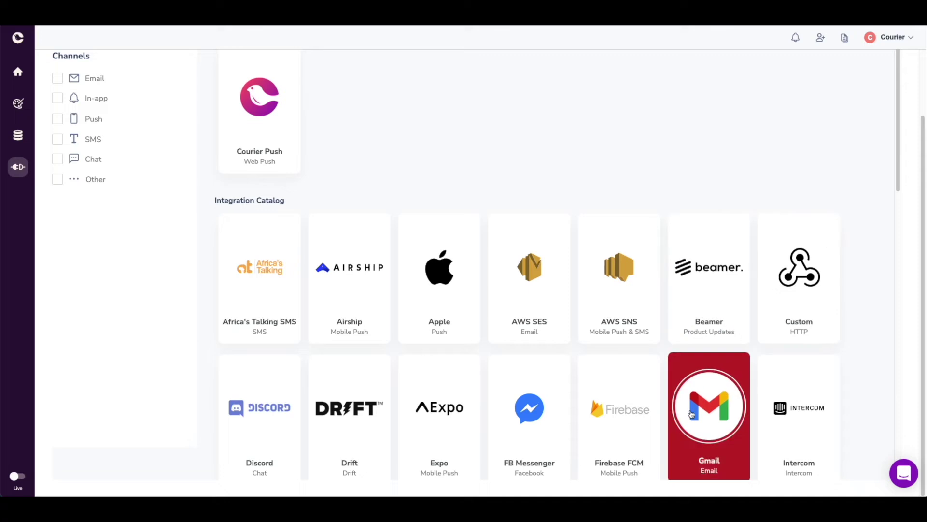
- Authorize Gmail via Google sign-in and install it as an email provider
click(735, 450)
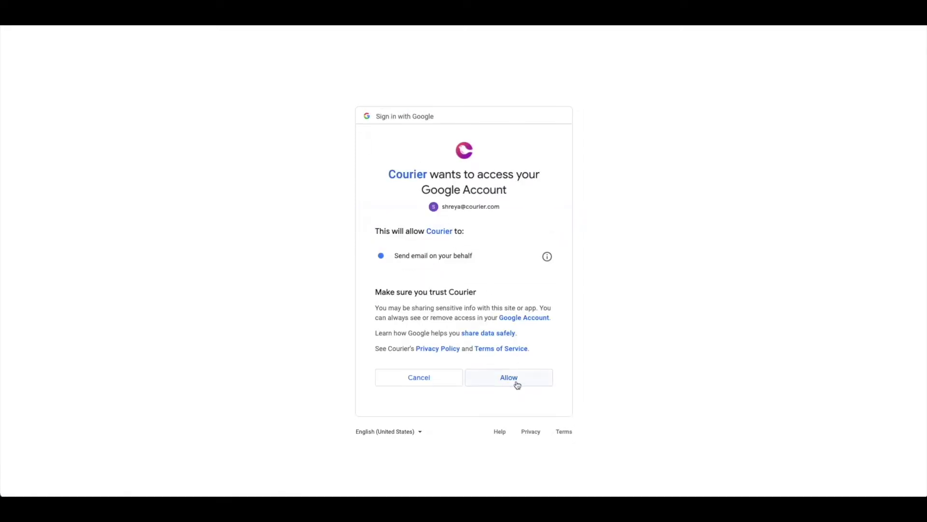
click(516, 382)
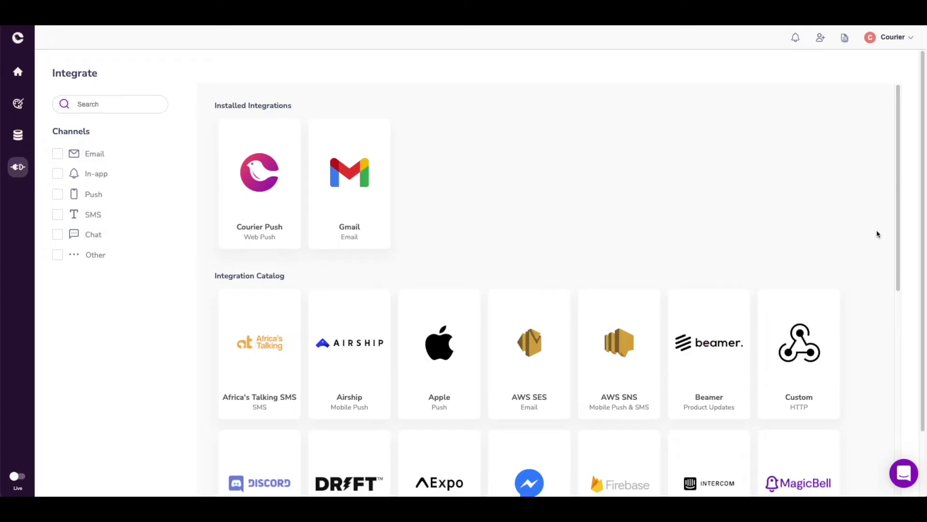
scroll(877, 234, down, 3)
scroll(877, 235, down, 4)
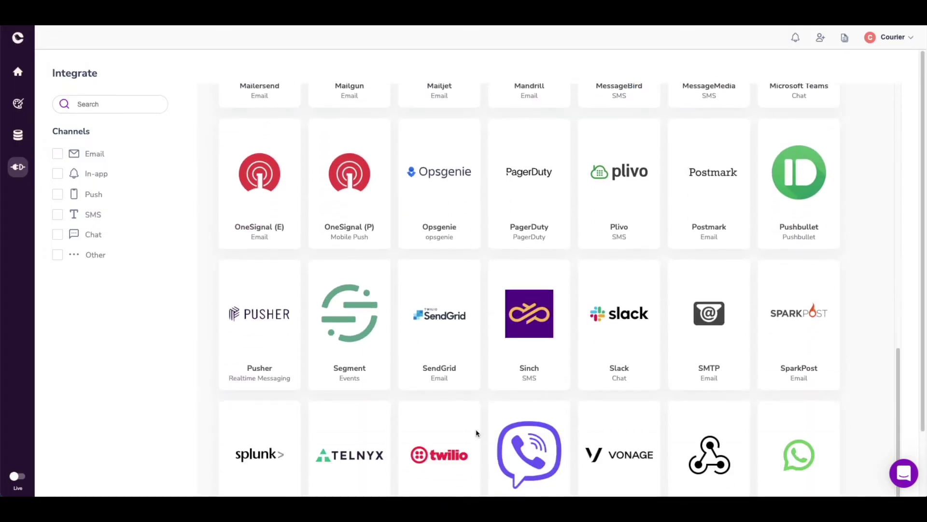
- Bring up Twilio's empty credentials form from the catalog
click(447, 429)
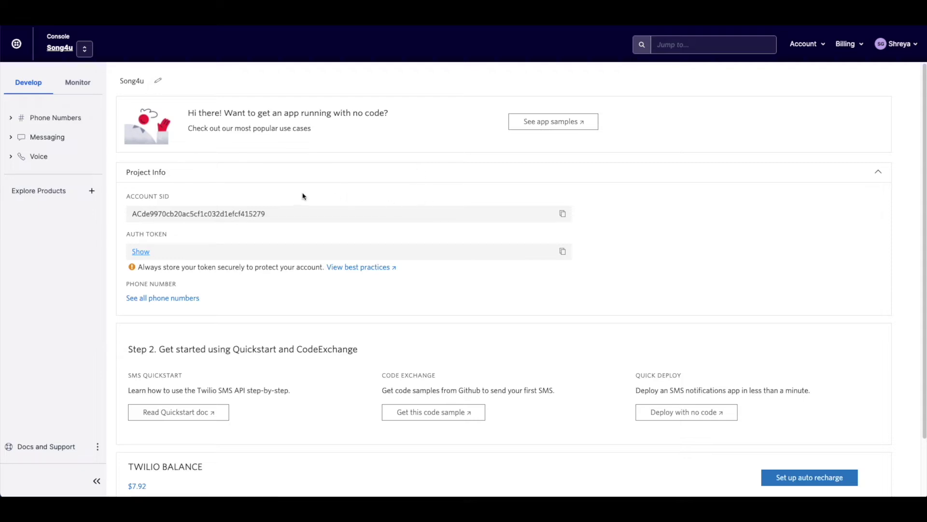
- Copy the Account SID and Auth Token from Twilio Console into Courier's Twilio form
click(563, 214)
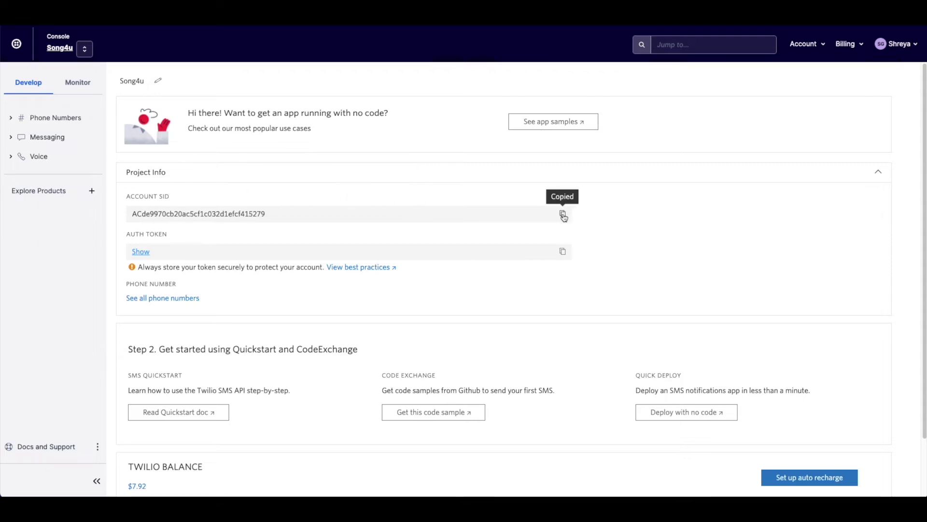
key(ctrl+v)
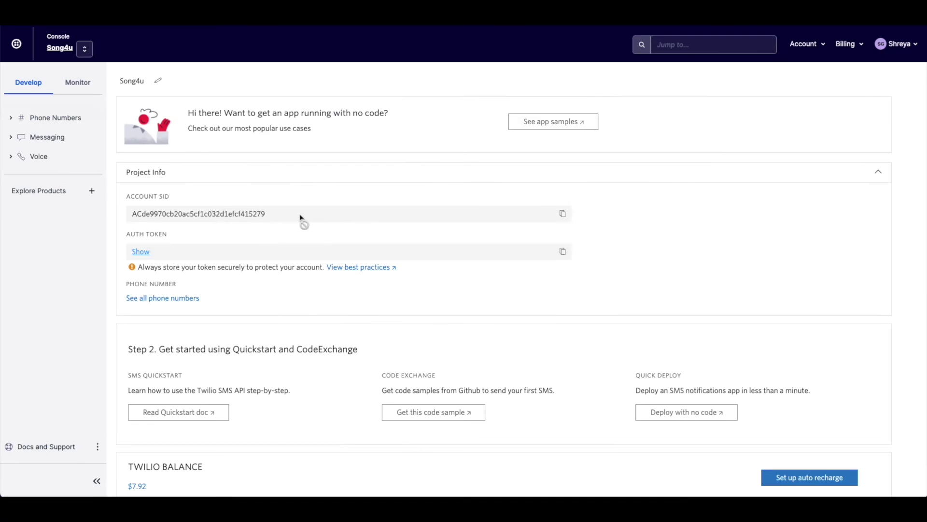
click(562, 251)
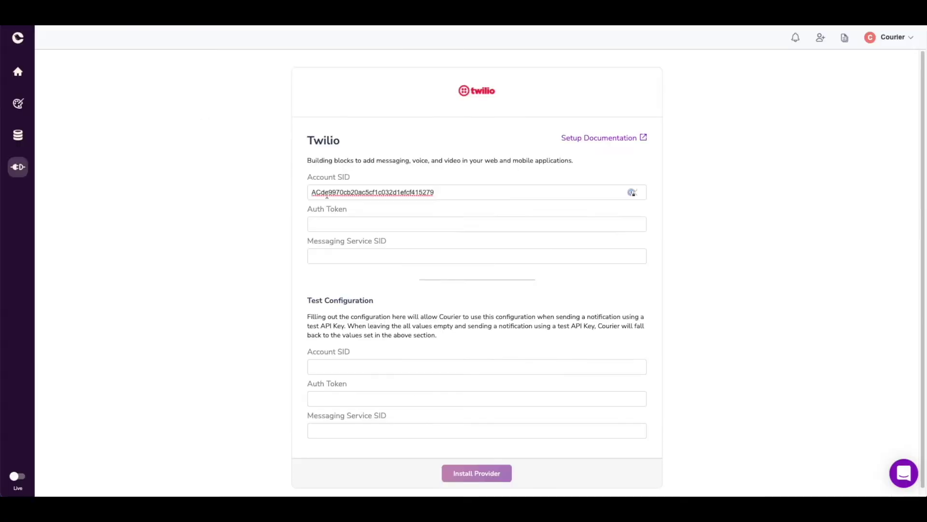
key(ctrl+v)
key(alt+Tab)
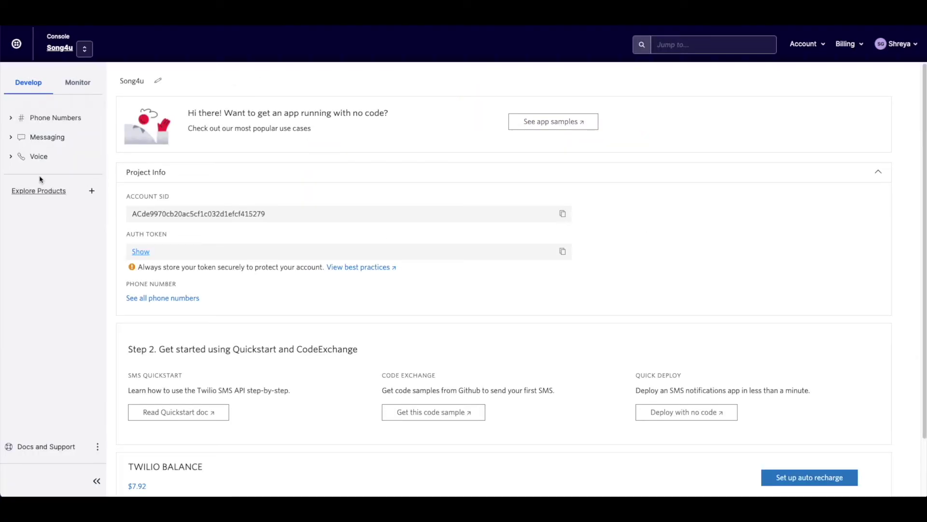
click(28, 143)
- Copy the Courier Demo Messaging Service SID into the form and install Twilio as SMS provider
click(50, 198)
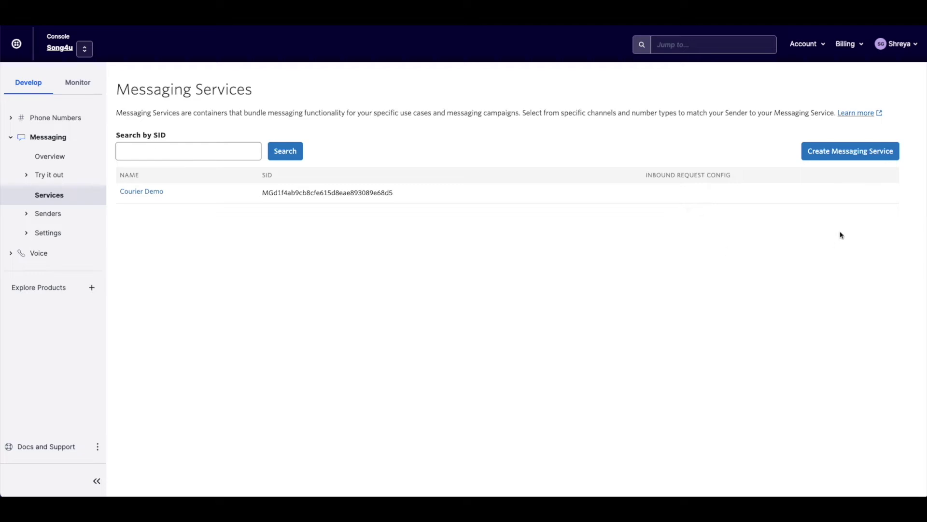
click(854, 157)
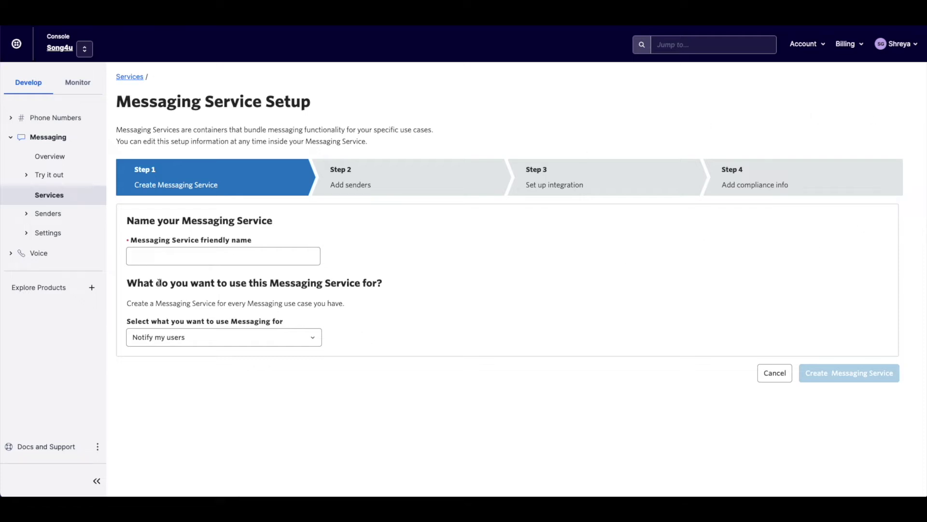
click(54, 195)
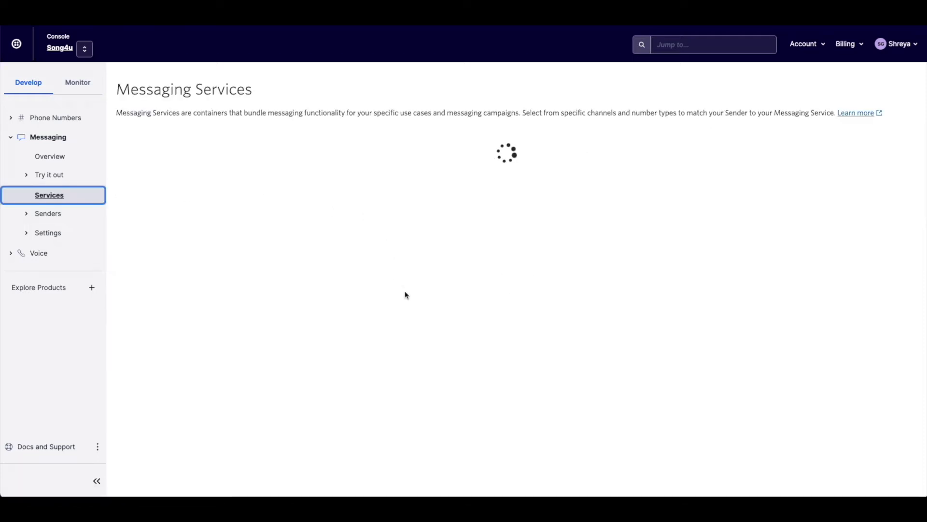
double_click(293, 190)
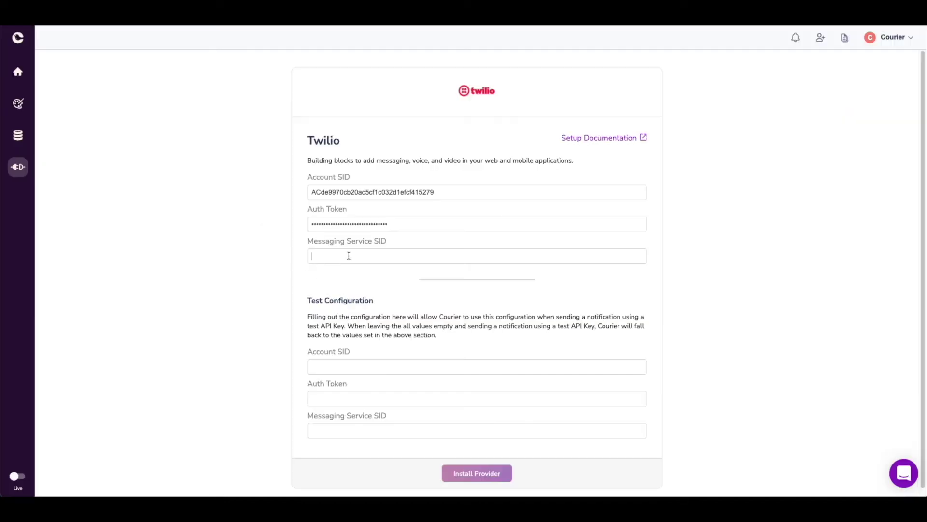
key(ctrl+v)
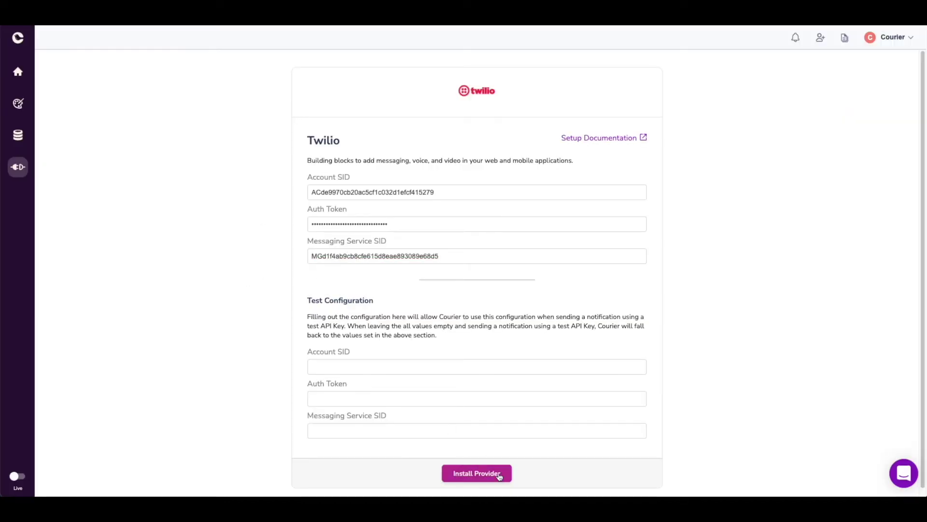
click(500, 476)
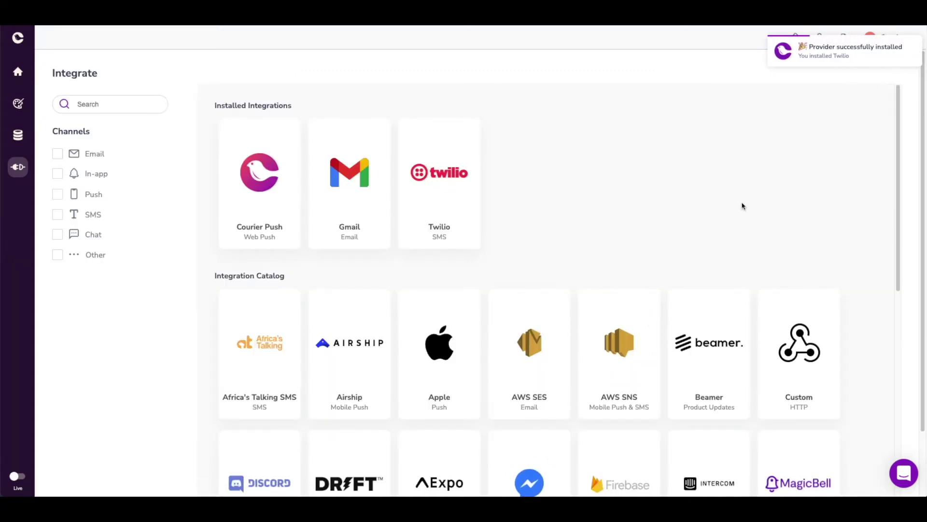
scroll(742, 206, down, 3)
scroll(742, 206, down, 4)
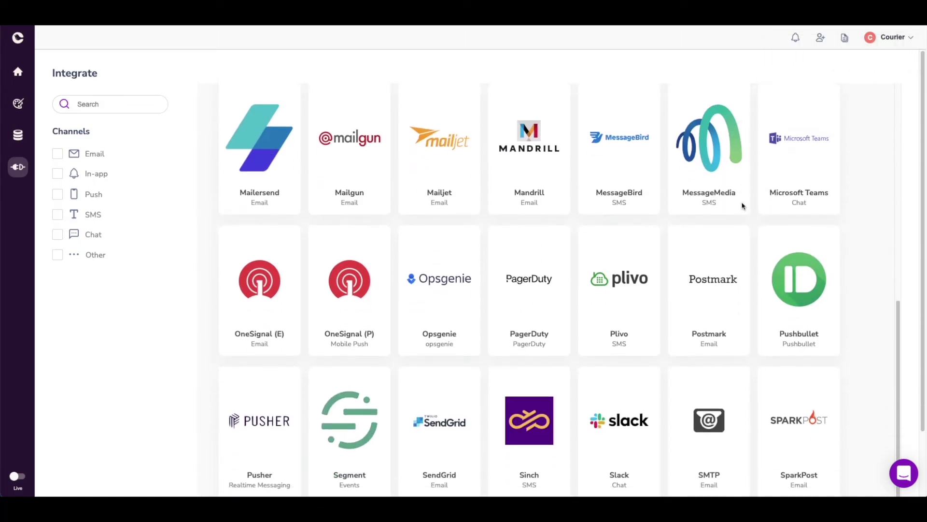
scroll(742, 207, down, 1)
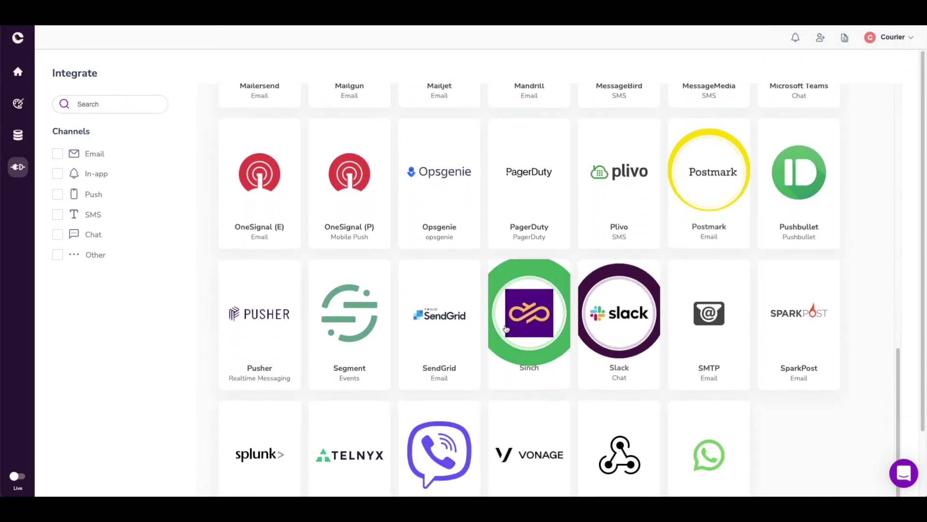
- Bring up SendGrid's empty API key and From Address form from the catalog
click(453, 326)
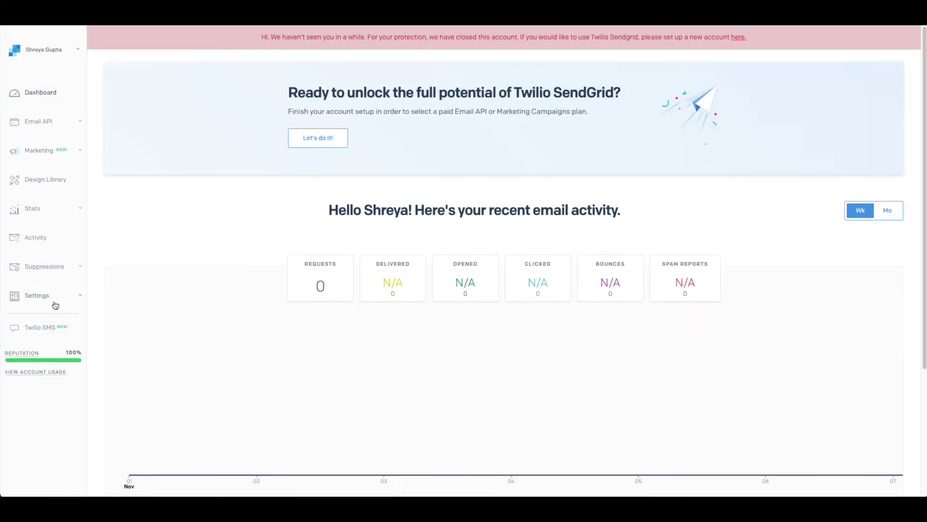
- Create a new API key under SendGrid Settings > API Keys
click(55, 297)
click(28, 348)
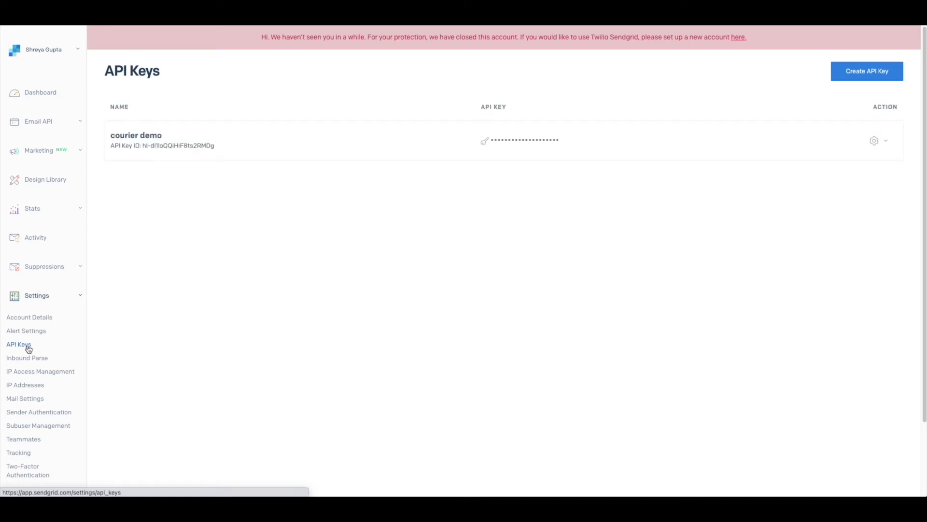
click(880, 142)
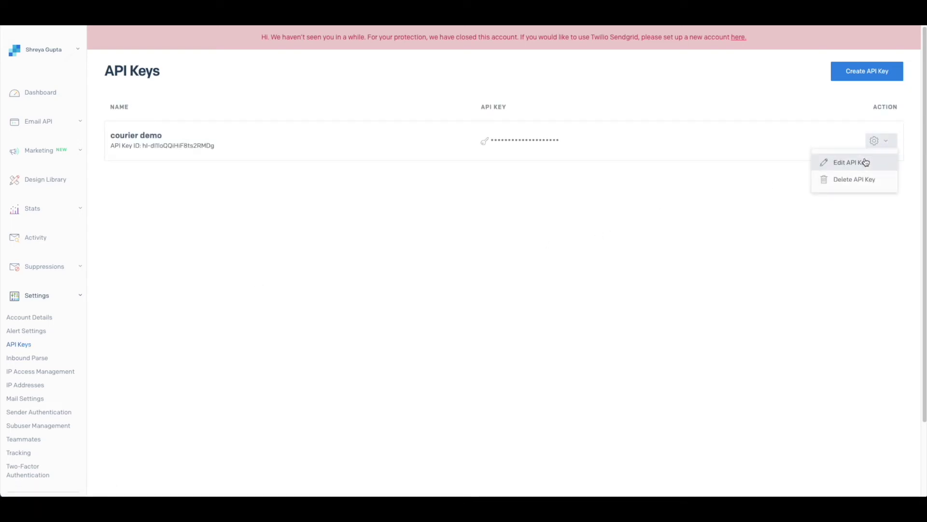
click(867, 71)
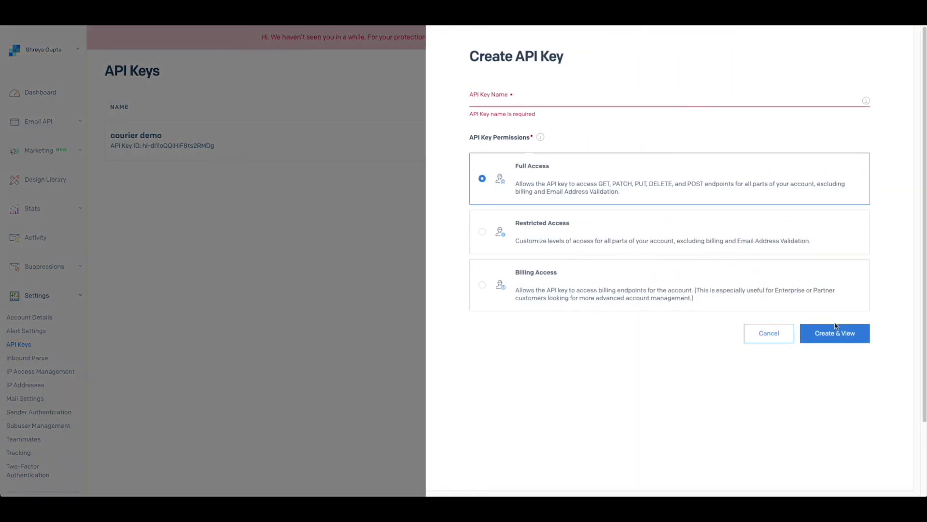
text(courier demo 2)
click(835, 333)
- Copy the new key into Courier's SendGrid API Key field, leaving From Address next
click(648, 214)
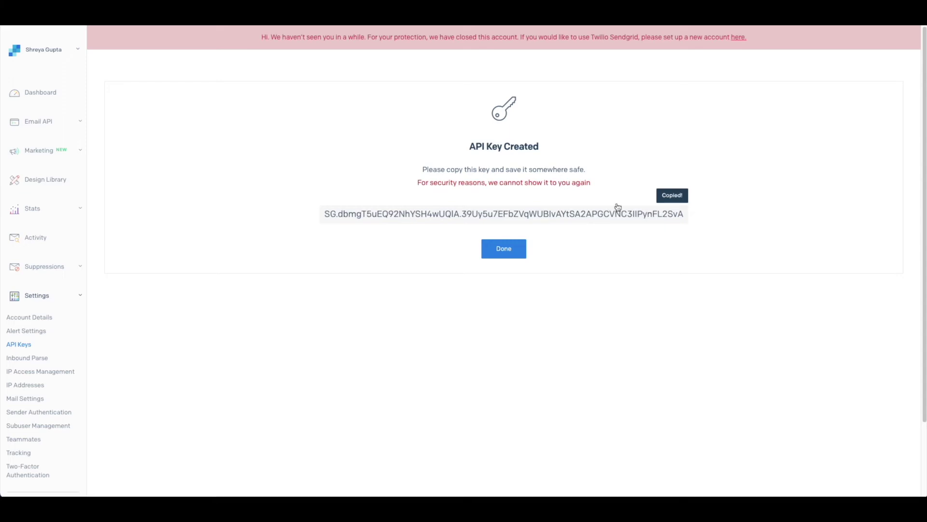
key(ctrl+v)
click(350, 233)
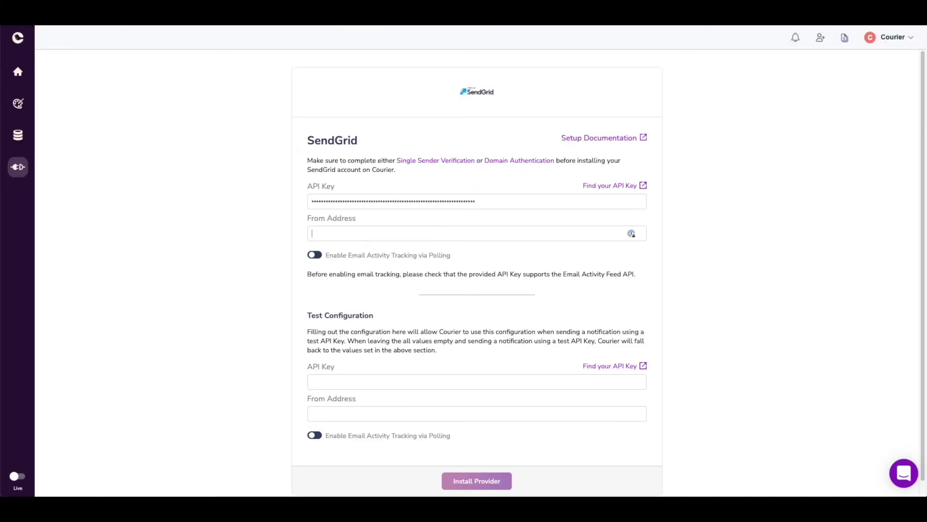
click(39, 149)
scroll(39, 208, up, 3)
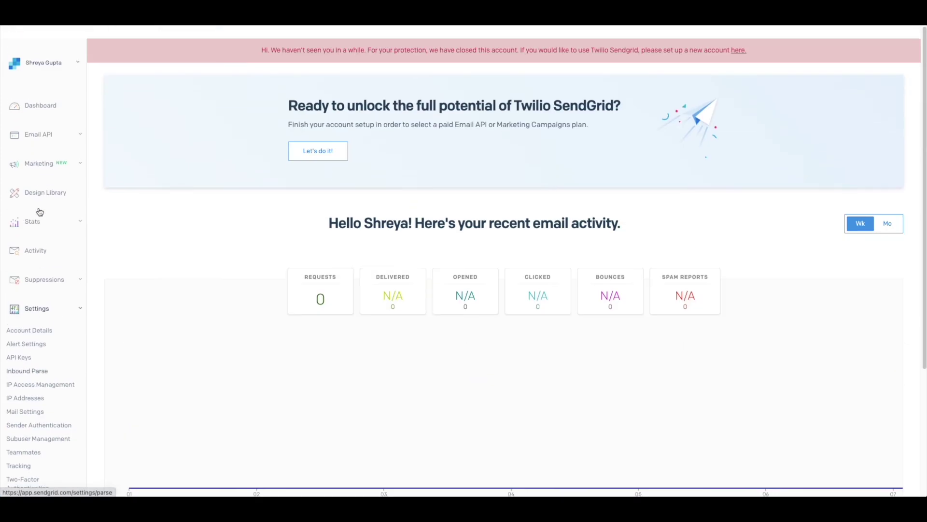
scroll(38, 377, down, 1)
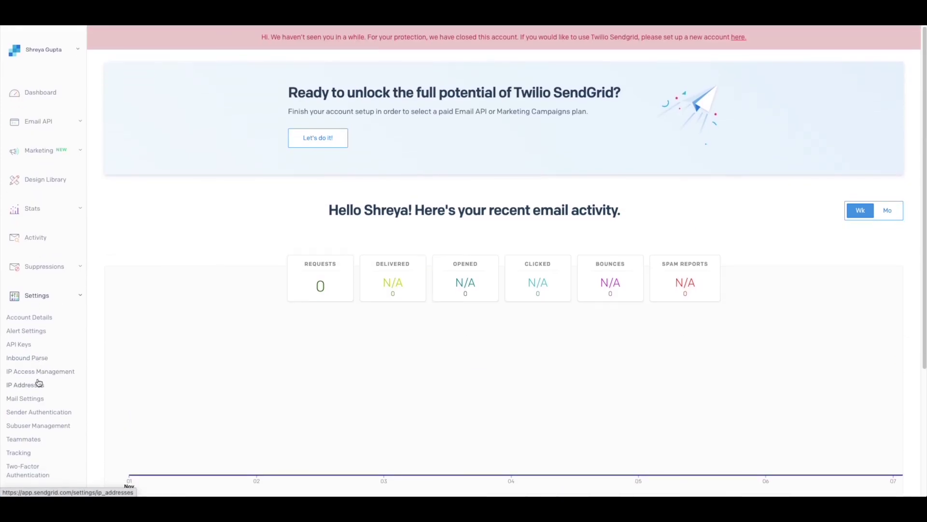
click(46, 414)
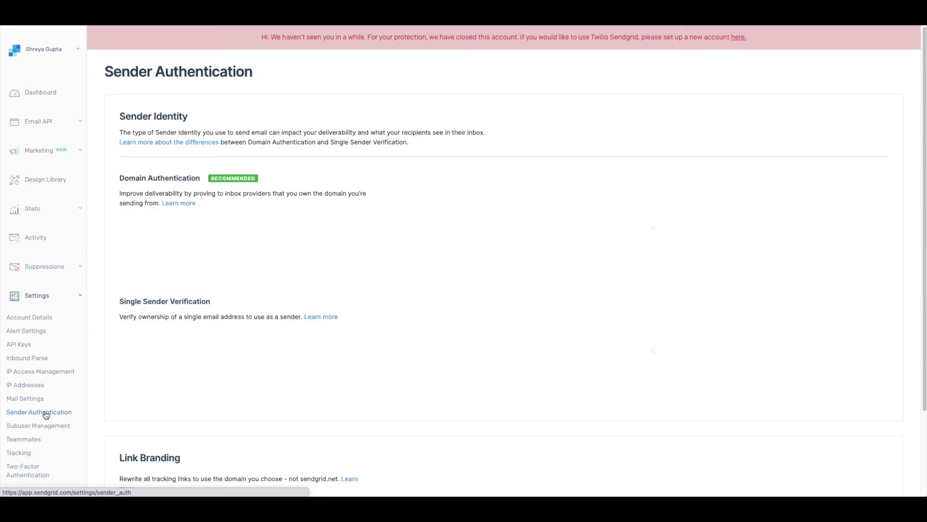
drag(723, 341, 613, 341)
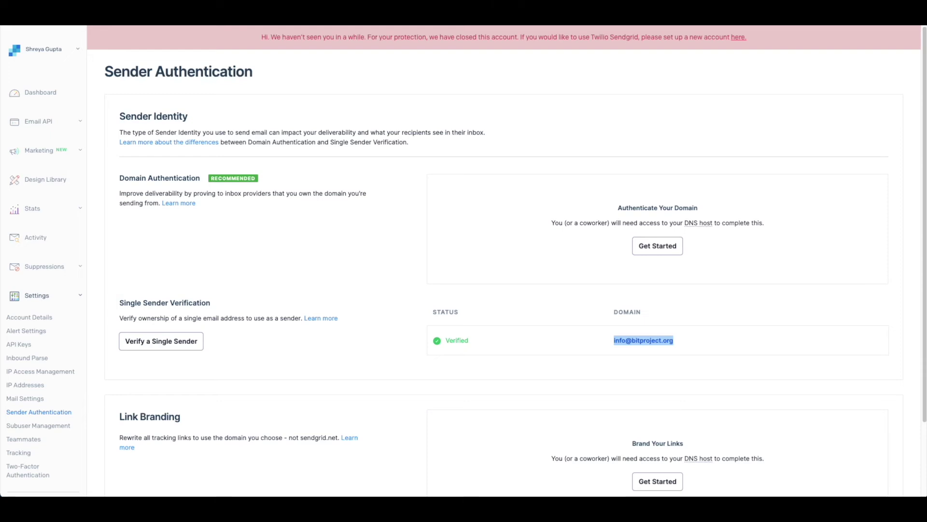
key(alt+Tab)
click(448, 227)
key(ctrl+v)
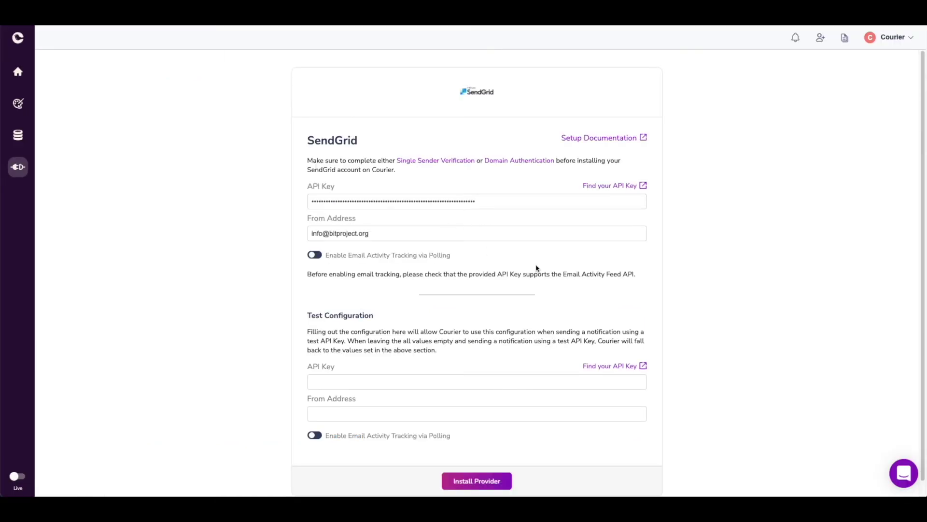
- Install SendGrid as an email provider, then view the Courier YouTube channel's videos
click(486, 481)
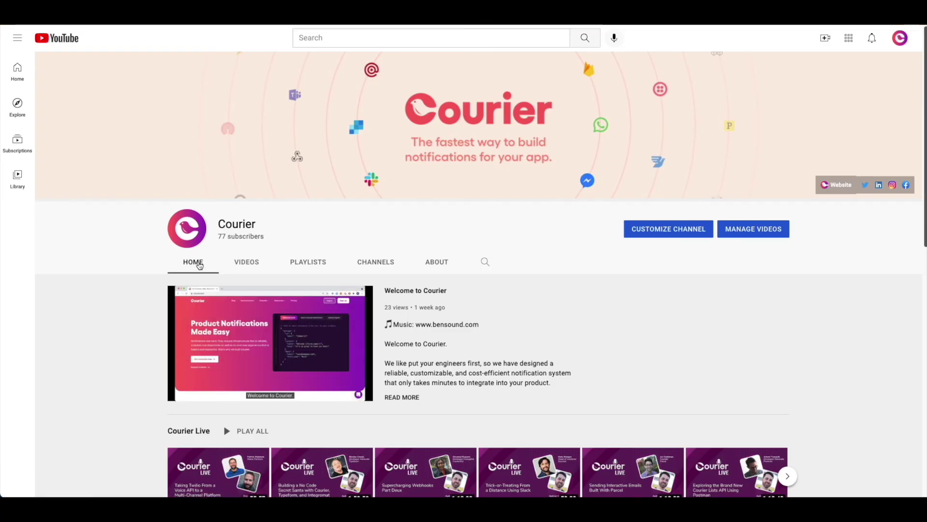
click(235, 265)
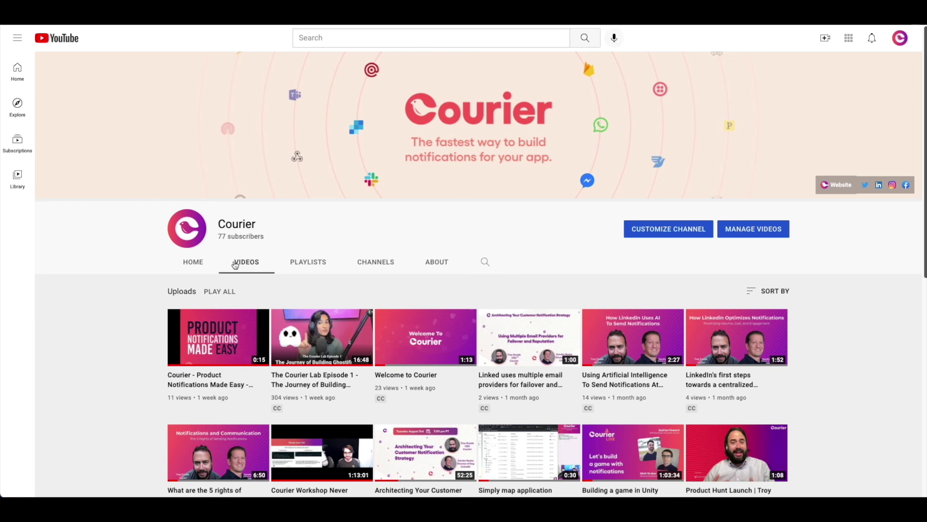
scroll(133, 294, down, 1)
scroll(133, 293, down, 1)
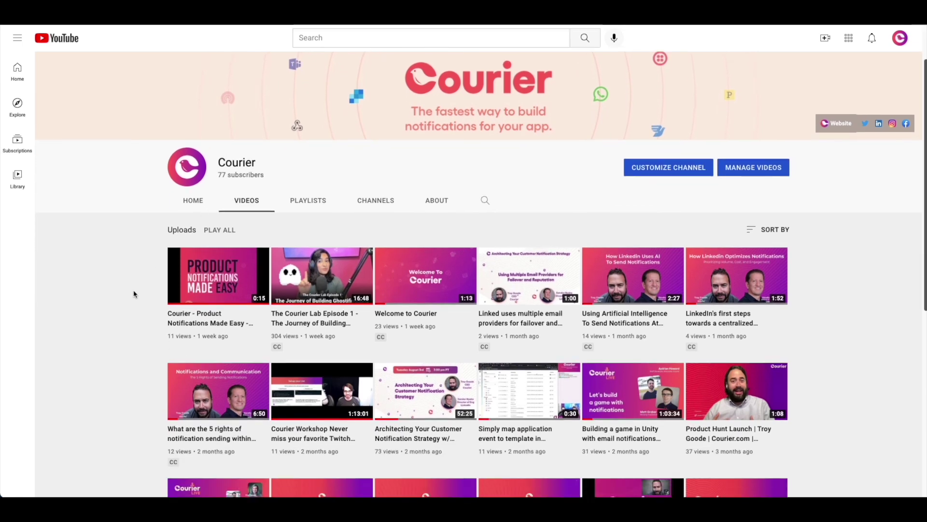
scroll(133, 293, down, 1)
scroll(134, 293, down, 1)
scroll(133, 293, down, 1)
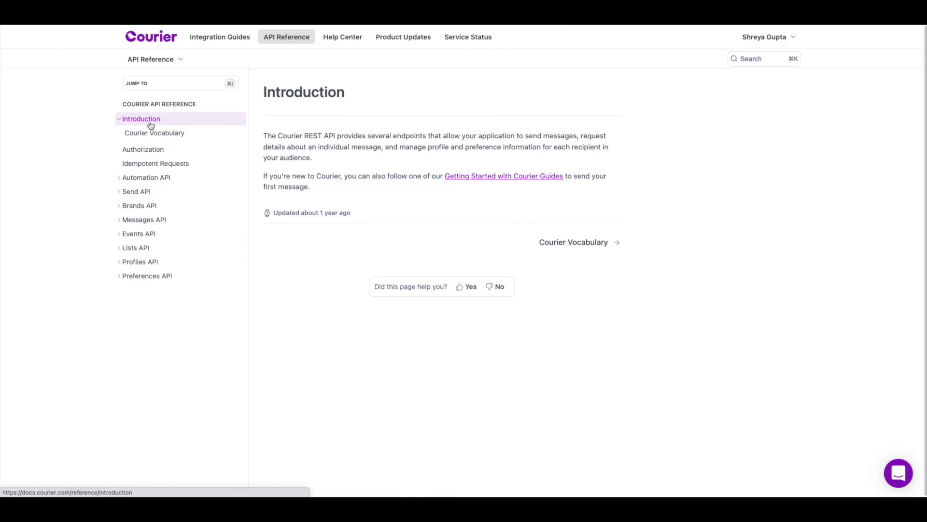
- Browse the Automation invoke, Send and Brands API pages in Courier's docs
click(155, 178)
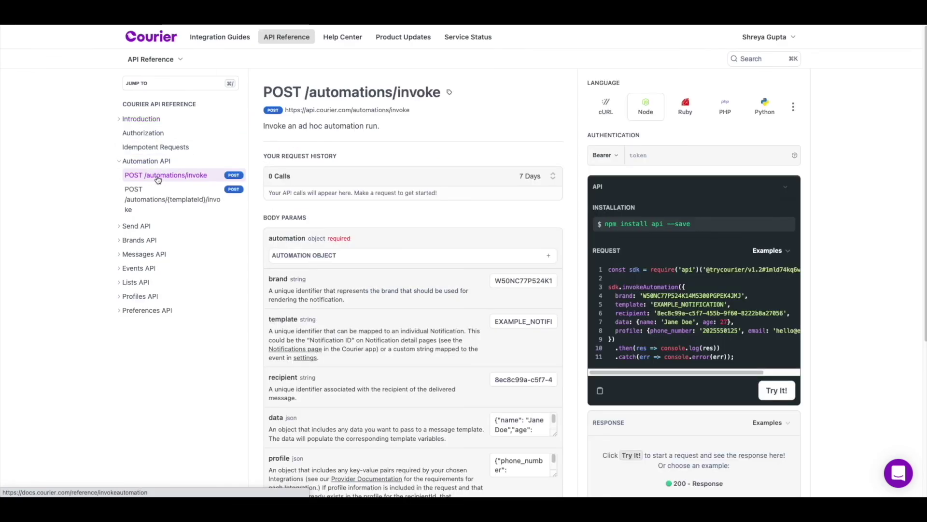
click(157, 225)
click(157, 233)
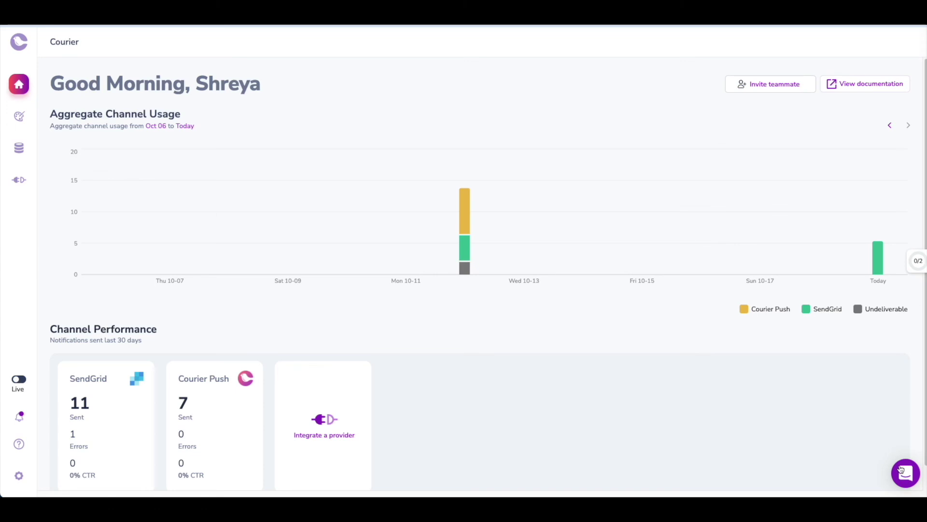
- Launch the Intercom support messenger and start a new conversation with the Courier team
click(901, 471)
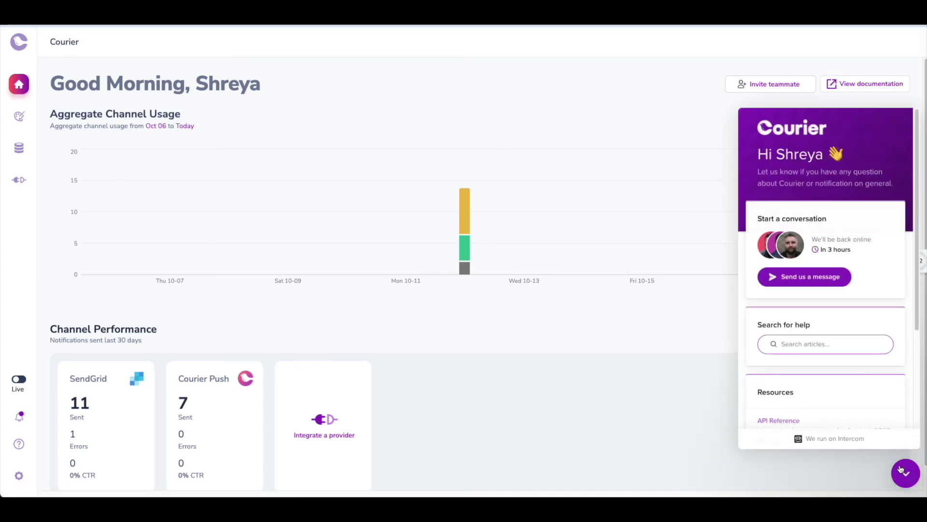
scroll(863, 380, down, 3)
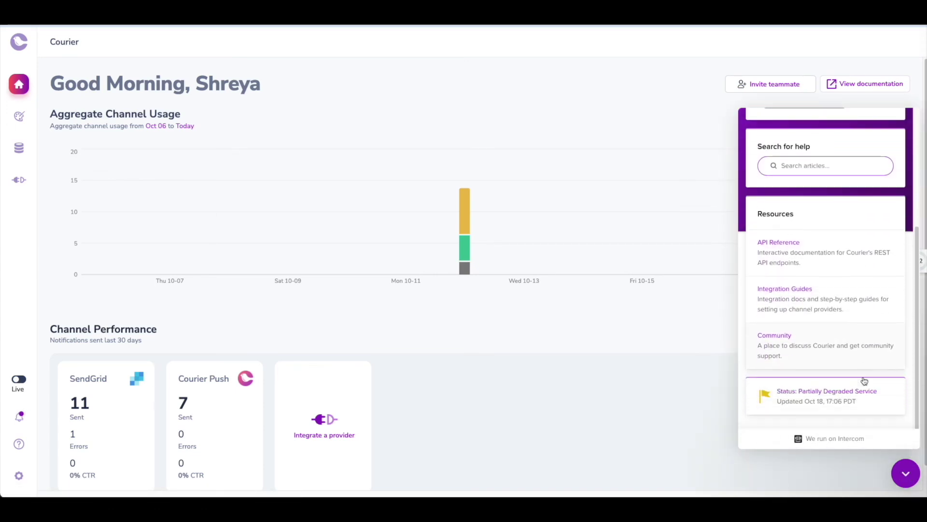
scroll(864, 381, up, 3)
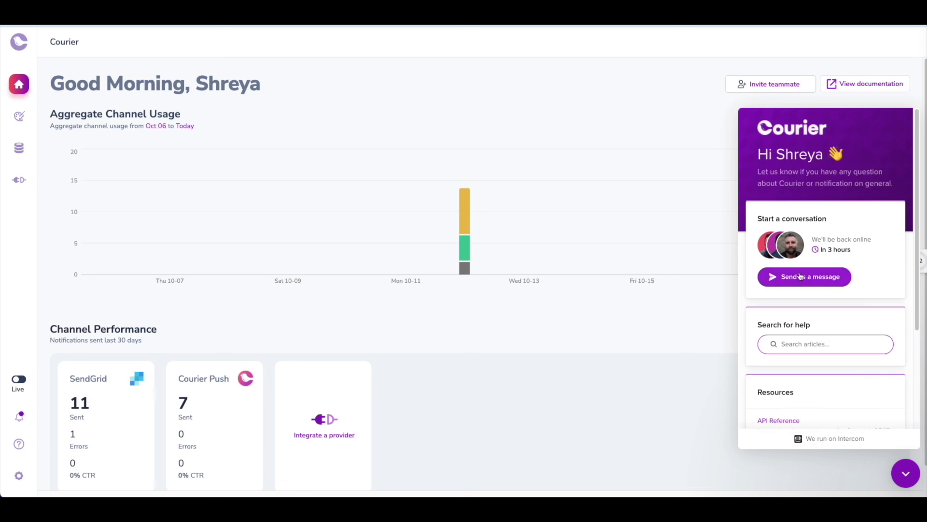
click(801, 276)
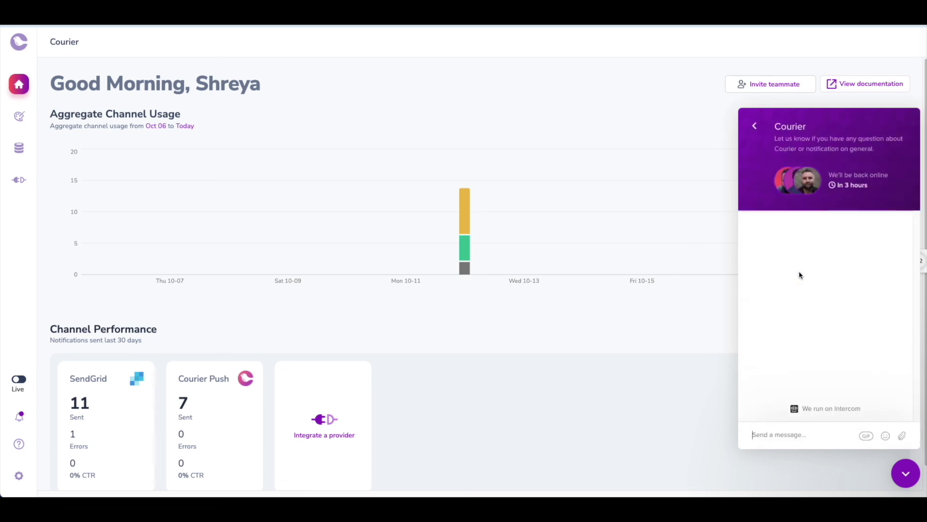